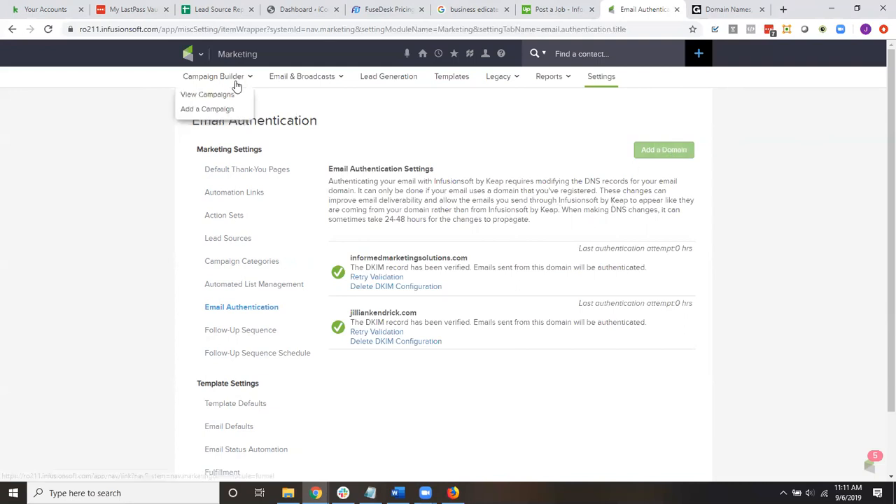
- Open the retry verification details for the second domain listed in the email authentication settings
{"action": "left_click", "coordinate": [196, 56]}
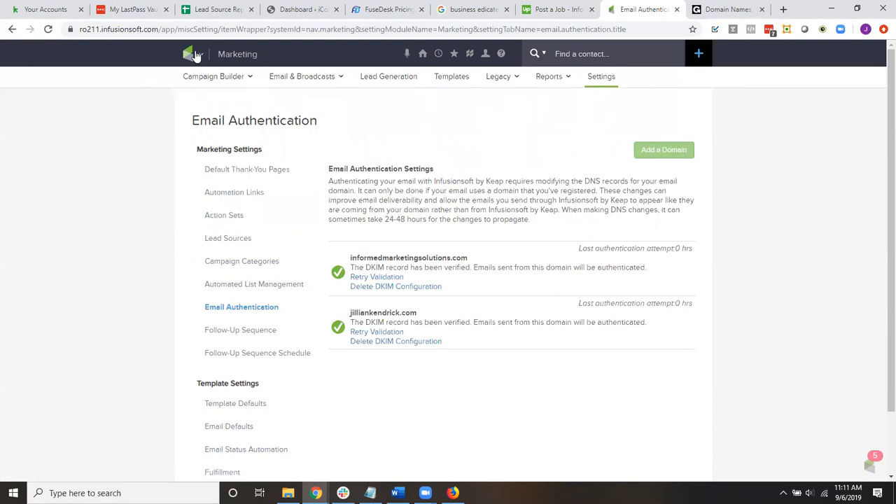
{"action": "mouse_move", "coordinate": [194, 54]}
{"action": "left_click", "coordinate": [387, 334]}
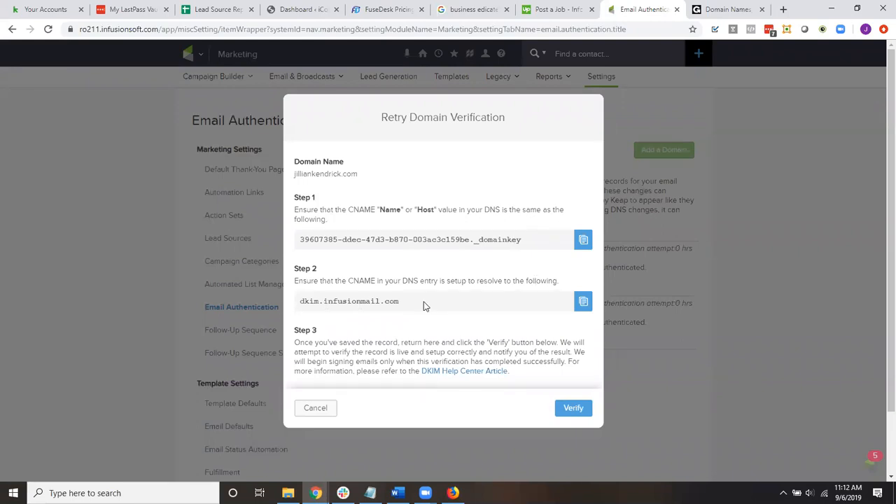
{"action": "scroll", "coordinate": [449, 297], "scroll_direction": "down", "scroll_amount": 1}
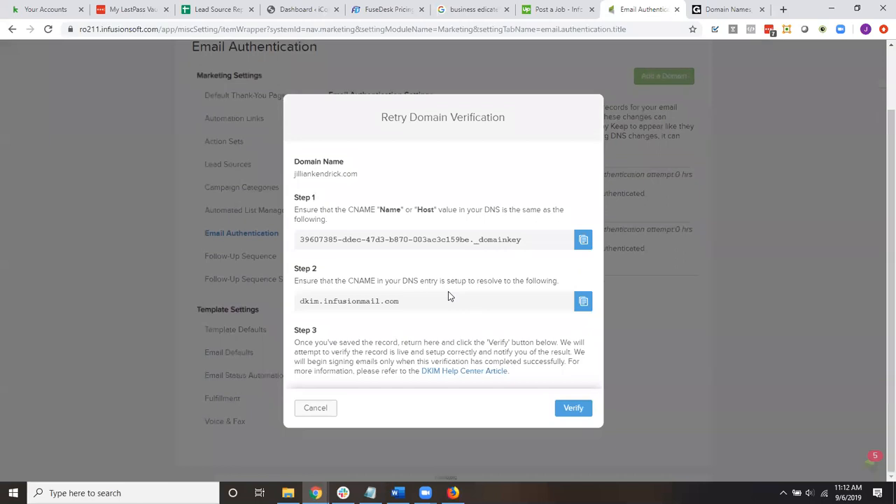
{"action": "scroll", "coordinate": [449, 297], "scroll_direction": "up", "scroll_amount": 1}
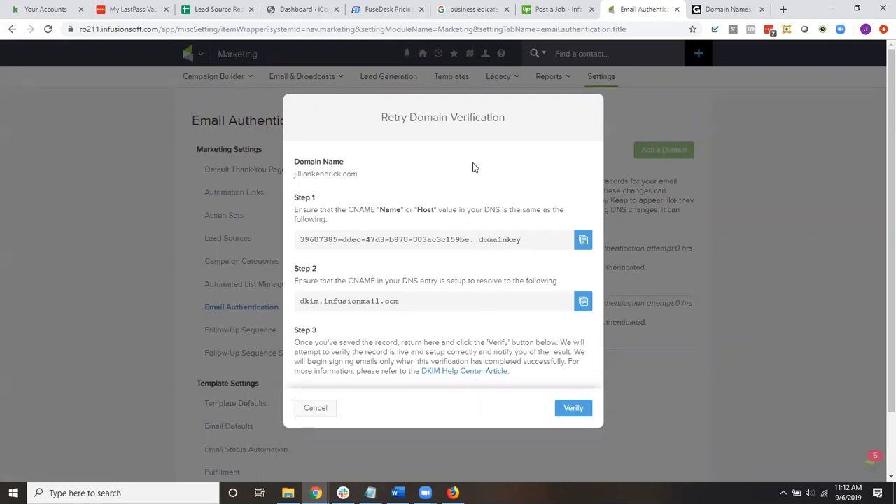
- Copy the Step 1 CNAME host value and the Step 2 target dkim.infusionmail.com from the domain verification dialog
{"action": "left_click_drag", "start_coordinate": [300, 240], "coordinate": [558, 244]}
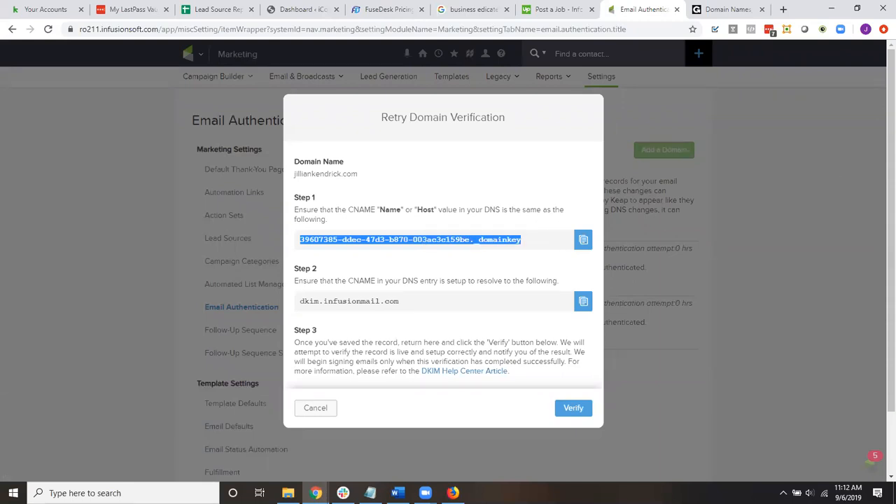
{"action": "left_click", "coordinate": [375, 493]}
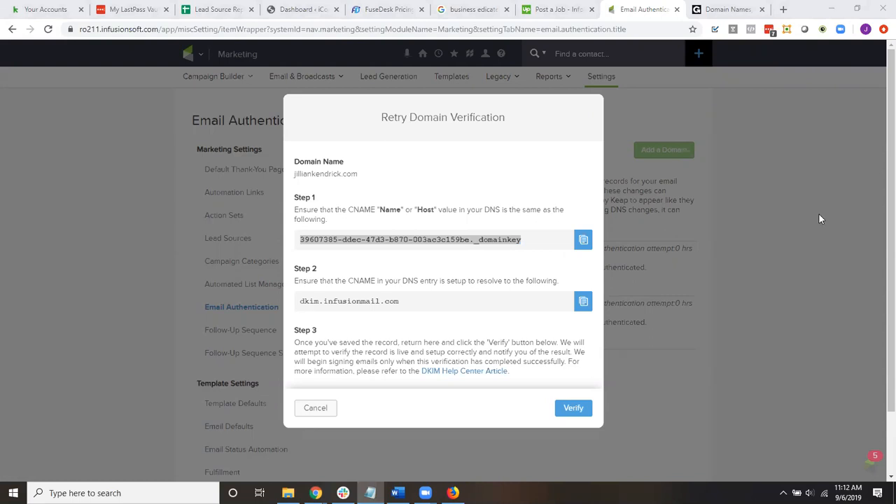
{"action": "left_click", "coordinate": [585, 241]}
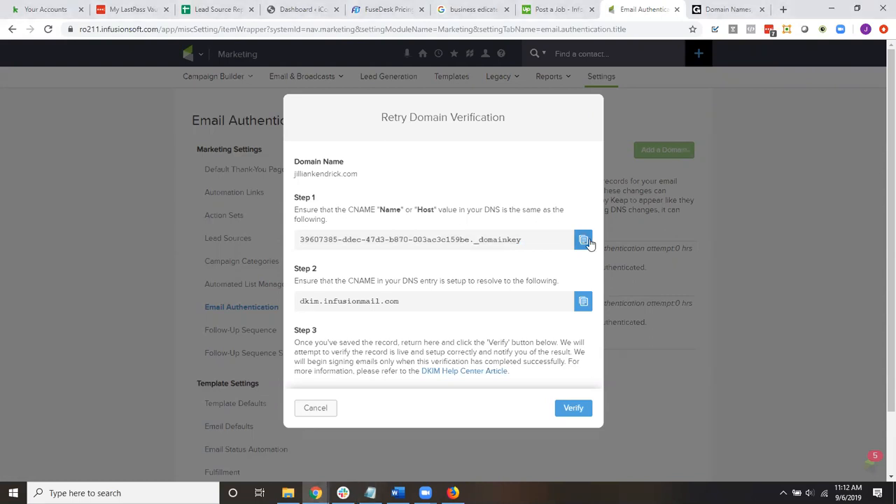
{"action": "left_click", "coordinate": [584, 241]}
{"action": "key", "text": "alt+Tab"}
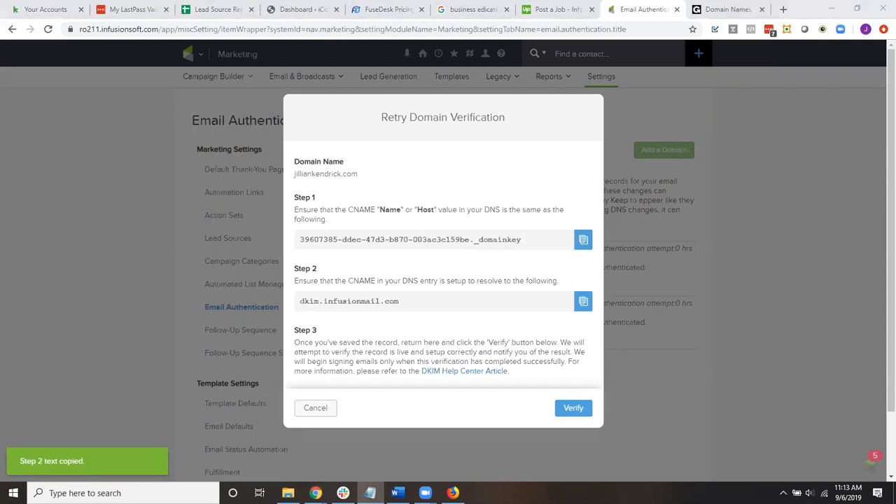
{"action": "left_click", "coordinate": [583, 301]}
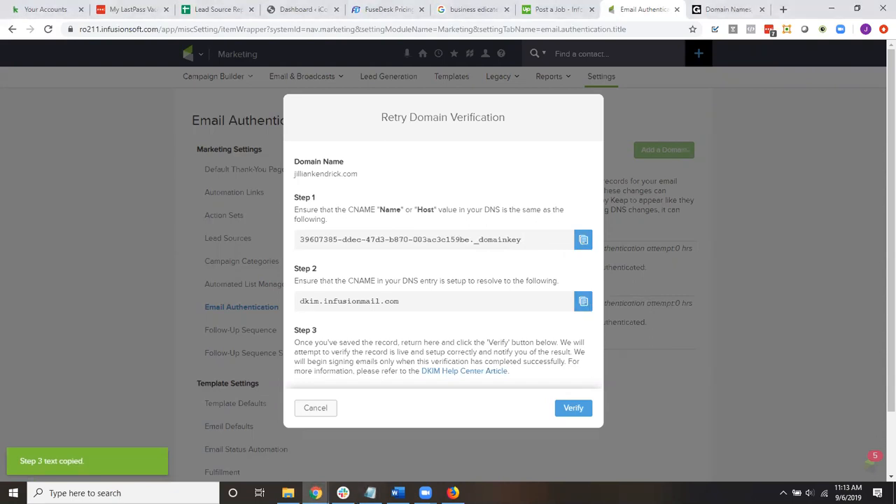
{"action": "key", "text": "alt+Tab"}
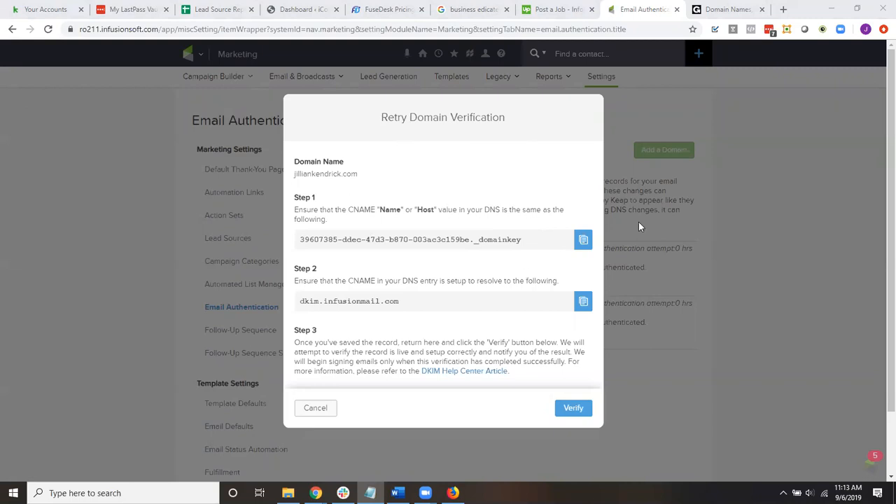
- Switch to GoDaddy and sign in with the prefilled account credentials to manage the account's domains
{"action": "left_click", "coordinate": [735, 12]}
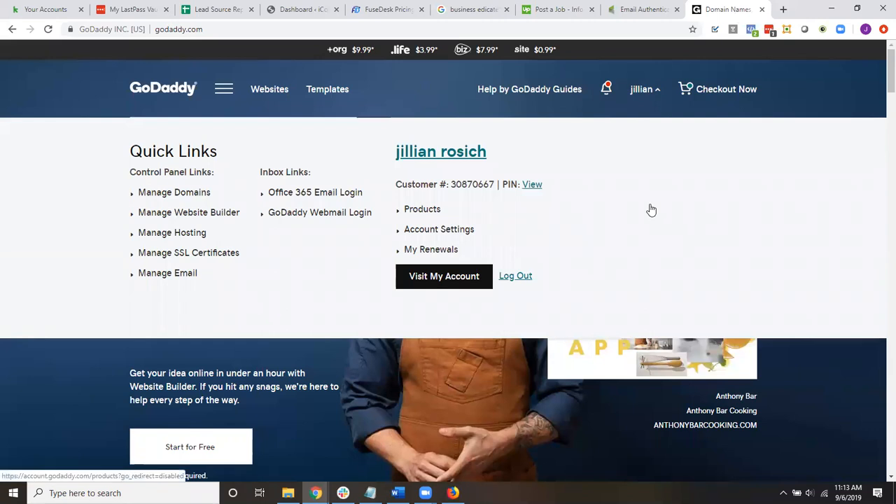
{"action": "left_click", "coordinate": [198, 200]}
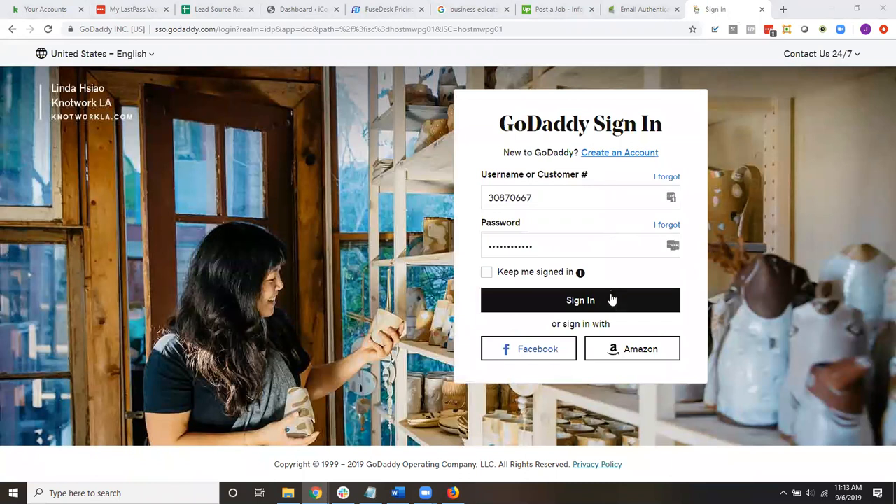
{"action": "left_click", "coordinate": [610, 299]}
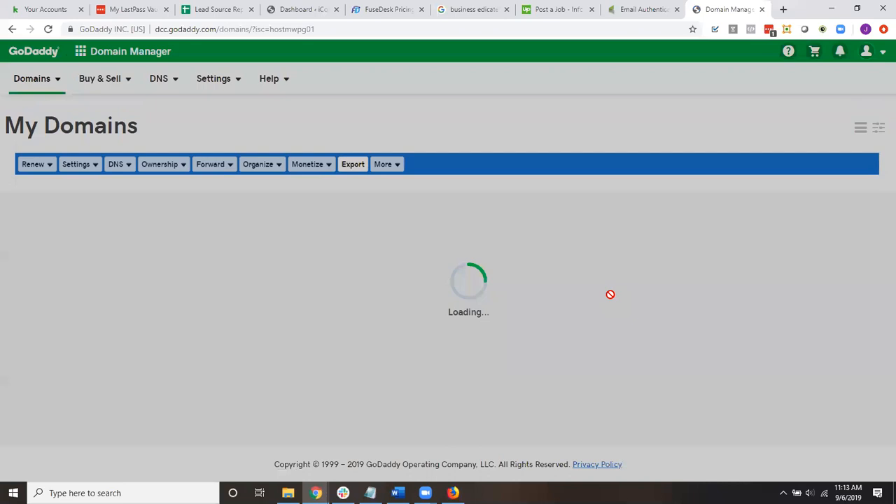
- Select the domain under verification in the My Domains list
{"action": "scroll", "coordinate": [524, 264], "scroll_direction": "down", "scroll_amount": 3}
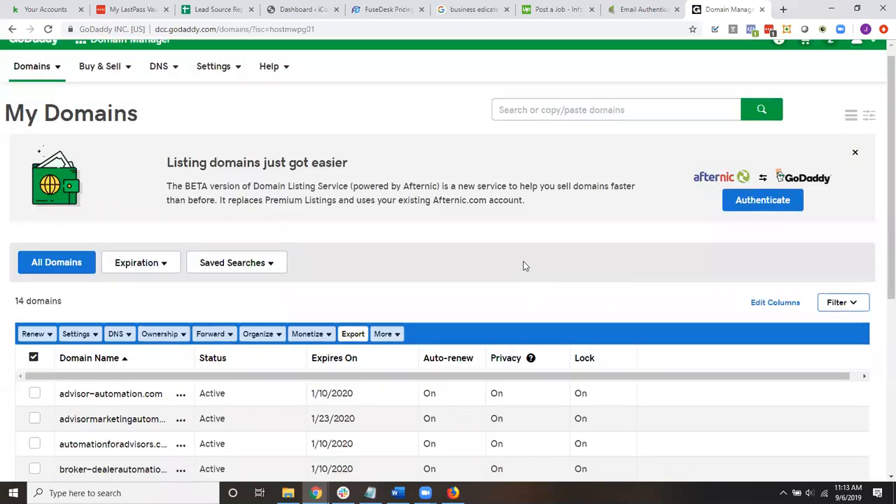
{"action": "scroll", "coordinate": [525, 264], "scroll_direction": "down", "scroll_amount": 3}
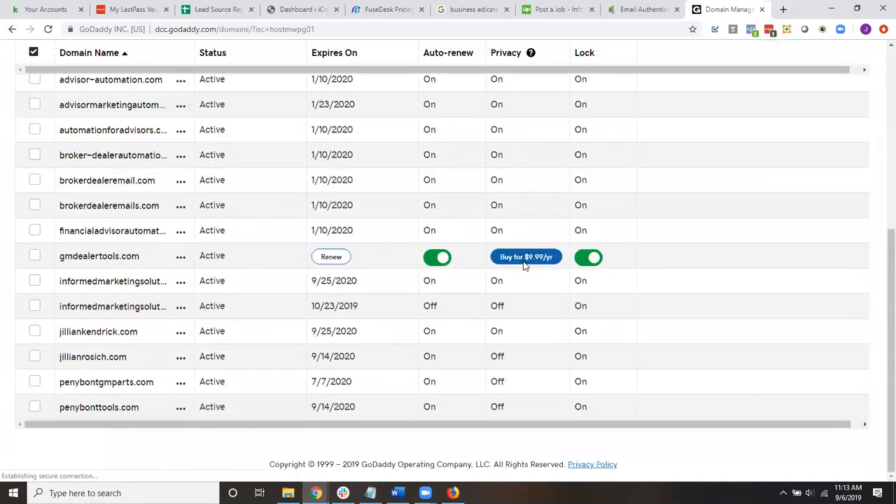
{"action": "scroll", "coordinate": [479, 190], "scroll_direction": "up", "scroll_amount": 2}
{"action": "scroll", "coordinate": [479, 190], "scroll_direction": "down", "scroll_amount": 2}
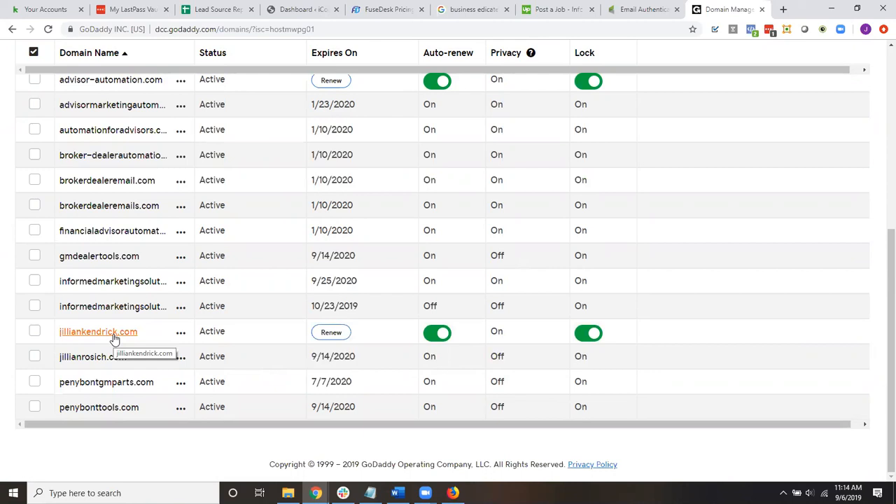
{"action": "left_click", "coordinate": [34, 331]}
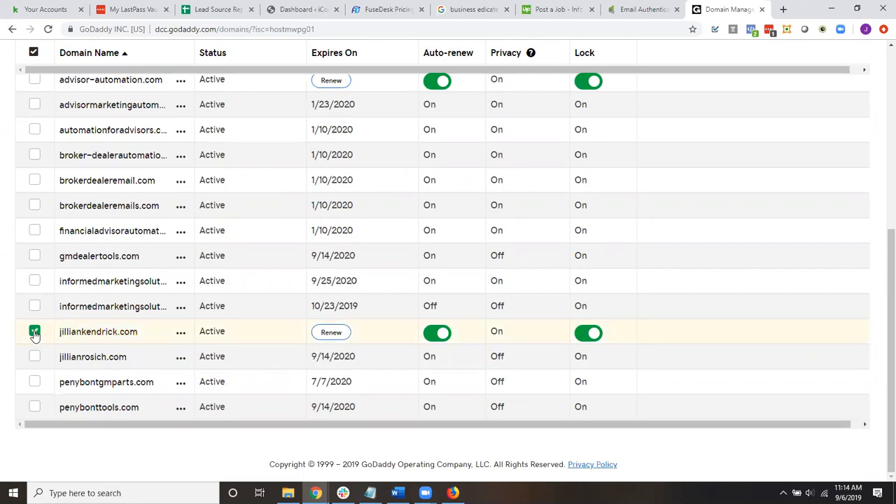
{"action": "scroll", "coordinate": [119, 314], "scroll_direction": "up", "scroll_amount": 3}
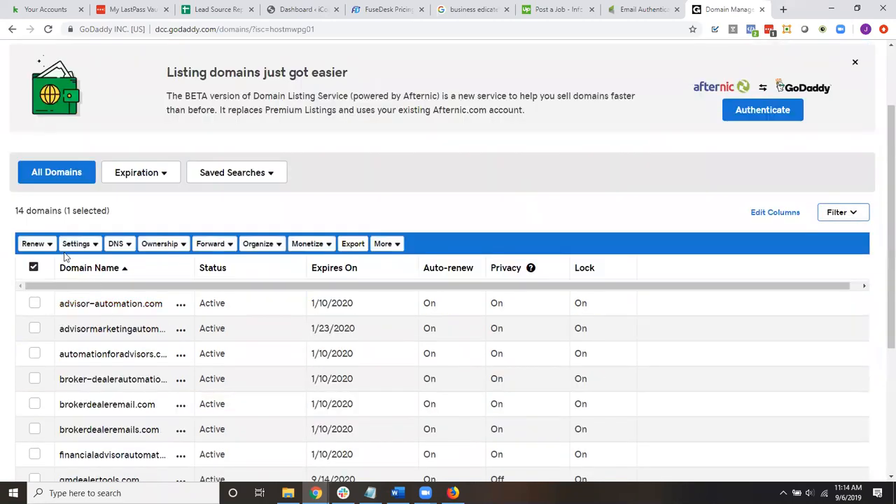
{"action": "scroll", "coordinate": [238, 191], "scroll_direction": "up", "scroll_amount": 2}
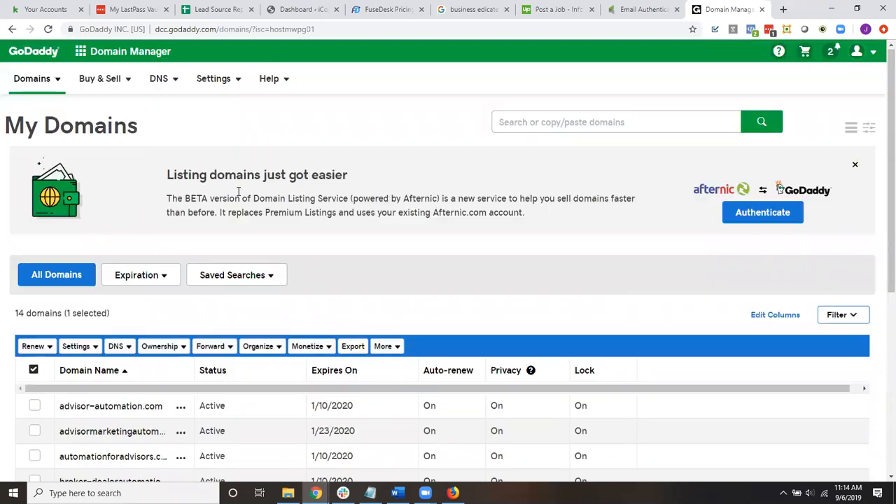
- Open the DNS zone management for the domain under verification, searching for it with "jill"
{"action": "left_click", "coordinate": [163, 81]}
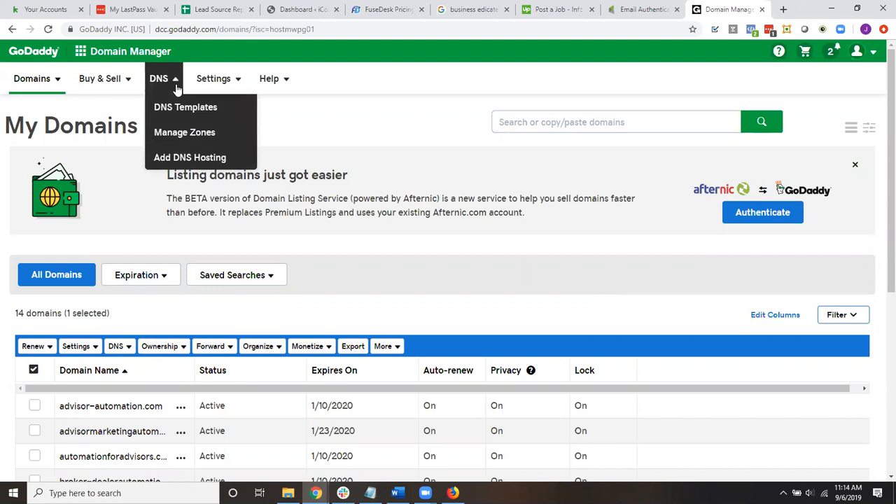
{"action": "left_click", "coordinate": [182, 134]}
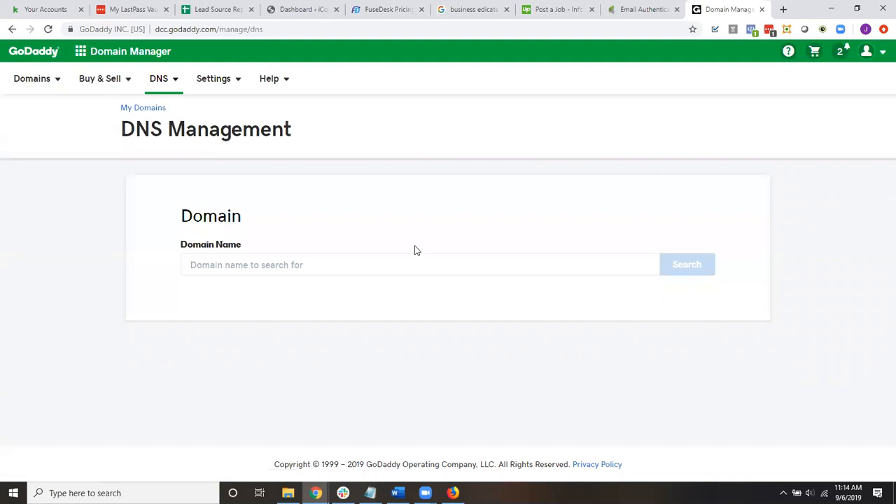
{"action": "left_click", "coordinate": [339, 264]}
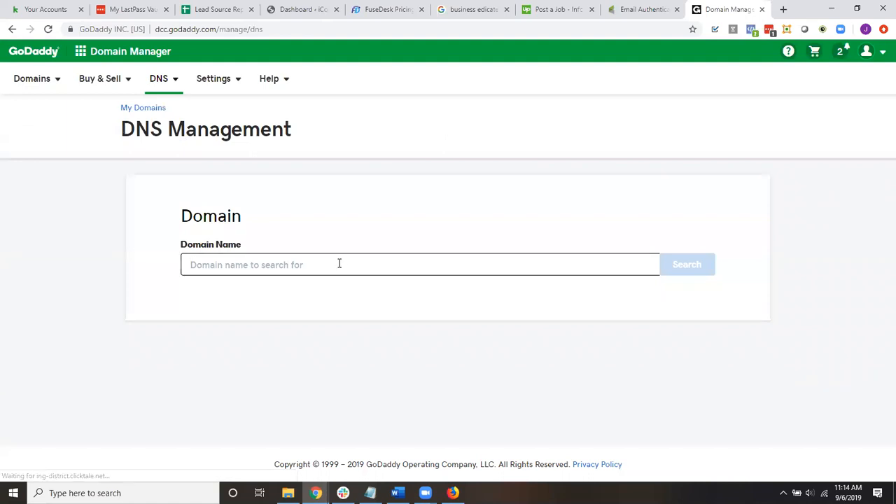
{"action": "type", "text": "jill"}
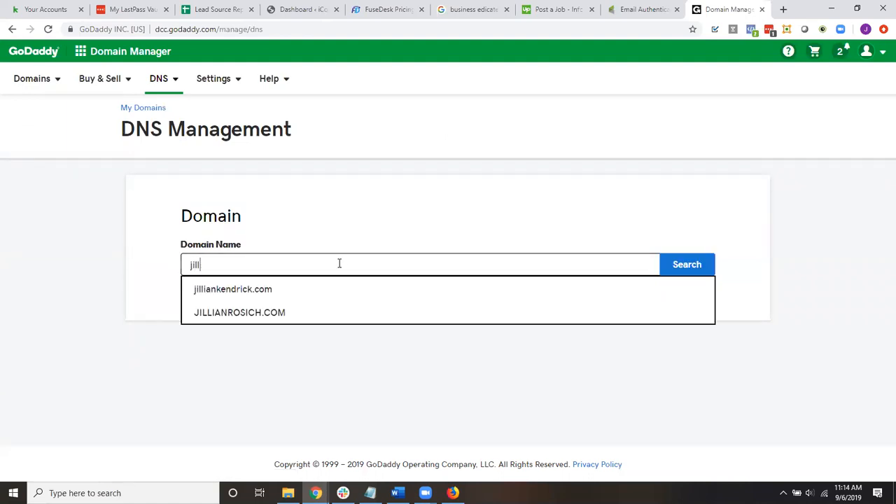
{"action": "left_click", "coordinate": [322, 289]}
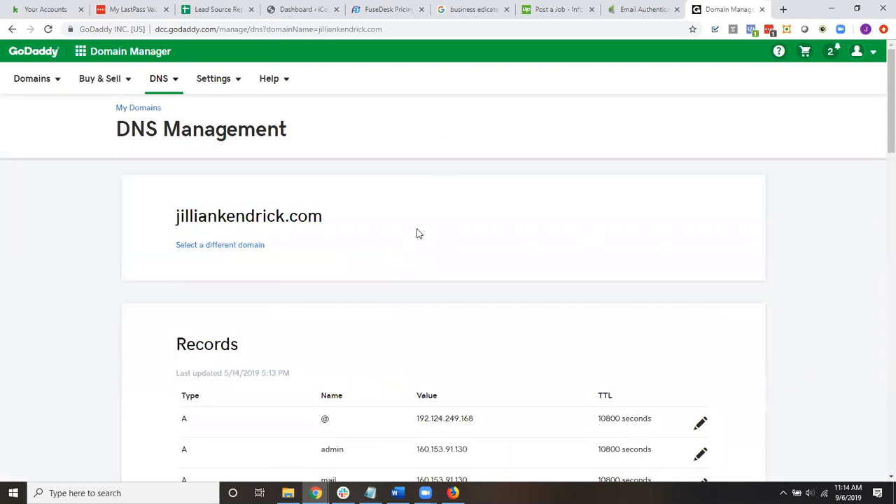
- Start a new DNS record below the domain's existing records and set its type to CNAME
{"action": "scroll", "coordinate": [417, 234], "scroll_direction": "down", "scroll_amount": 2}
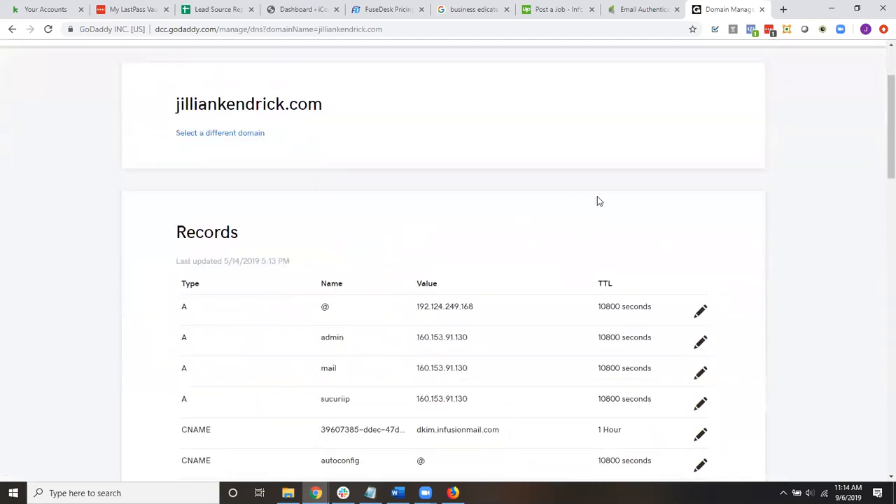
{"action": "scroll", "coordinate": [598, 199], "scroll_direction": "down", "scroll_amount": 4}
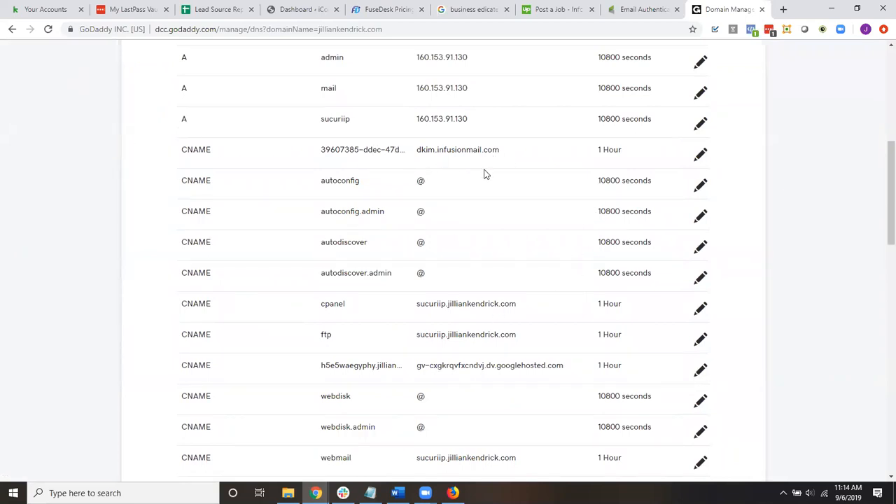
{"action": "scroll", "coordinate": [455, 161], "scroll_direction": "up", "scroll_amount": 3}
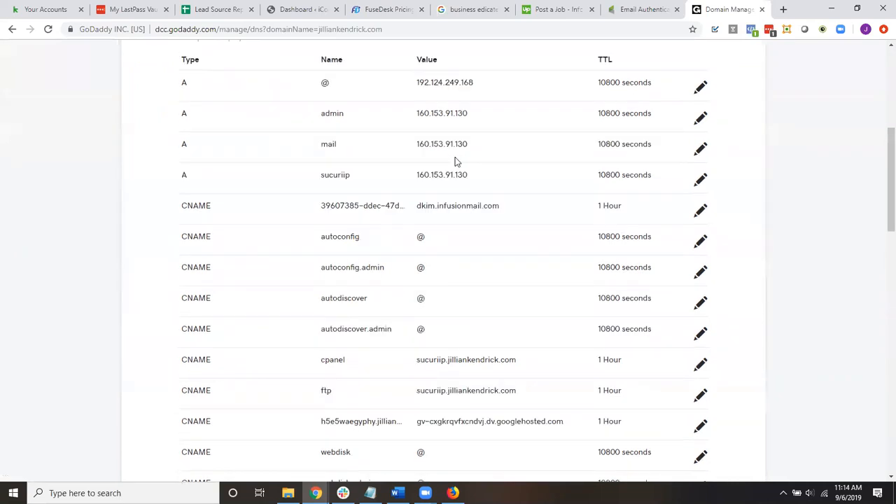
{"action": "scroll", "coordinate": [455, 162], "scroll_direction": "down", "scroll_amount": 10}
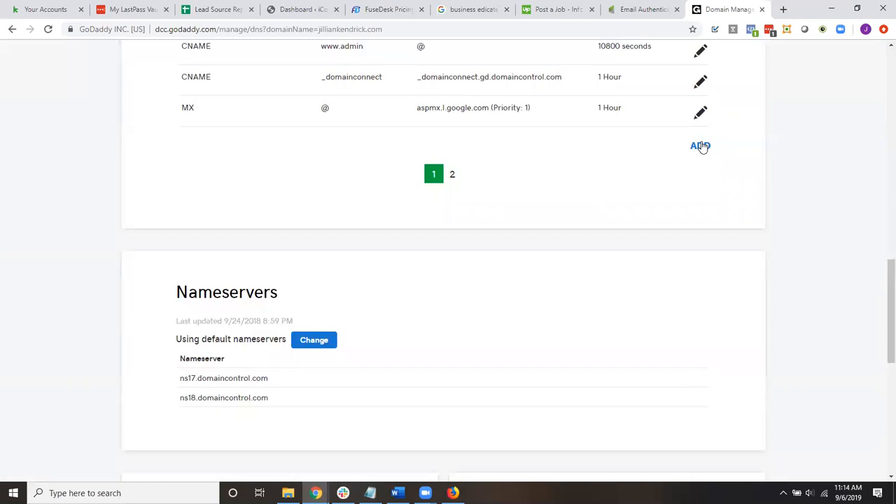
{"action": "scroll", "coordinate": [497, 156], "scroll_direction": "up", "scroll_amount": 5}
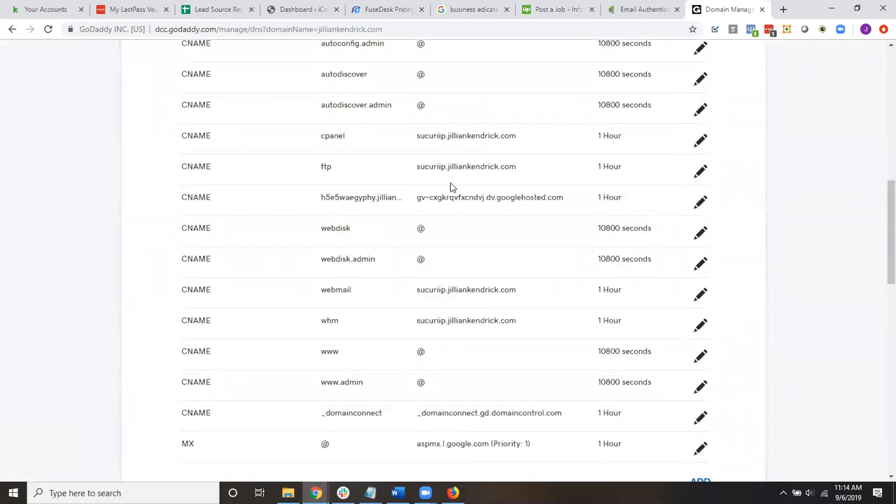
{"action": "scroll", "coordinate": [578, 404], "scroll_direction": "down", "scroll_amount": 3}
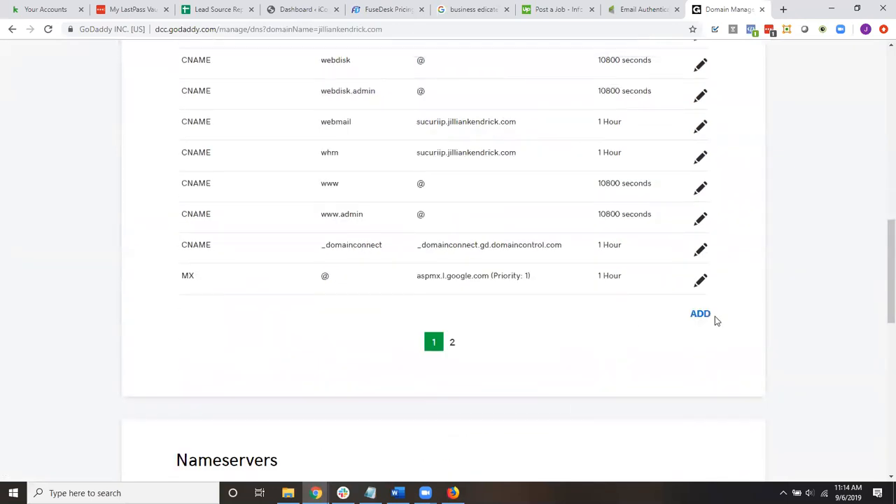
{"action": "left_click", "coordinate": [701, 313]}
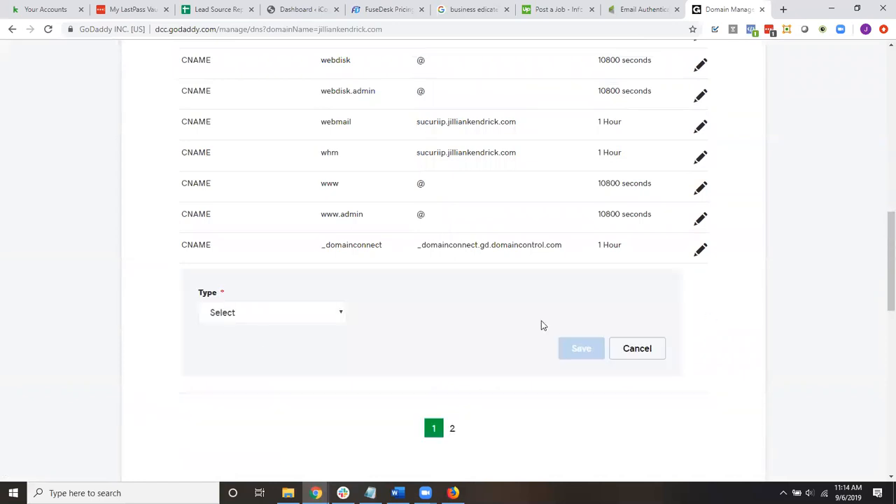
{"action": "left_click", "coordinate": [233, 312]}
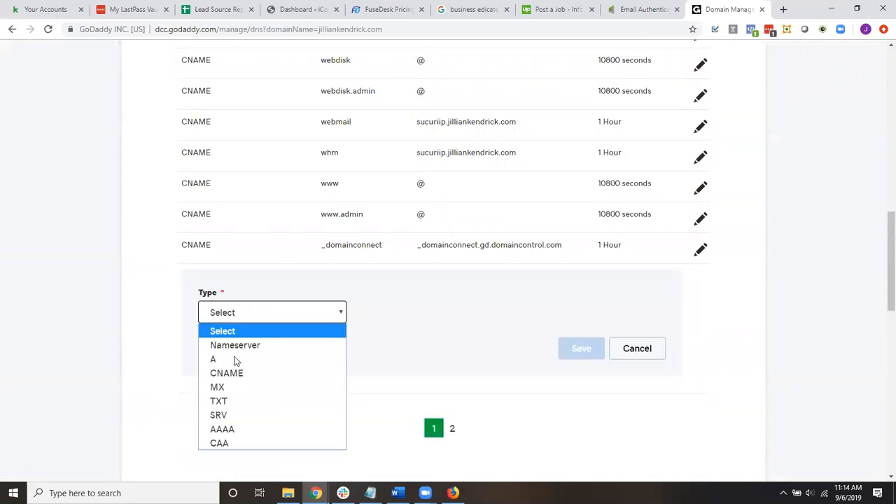
{"action": "left_click", "coordinate": [248, 375]}
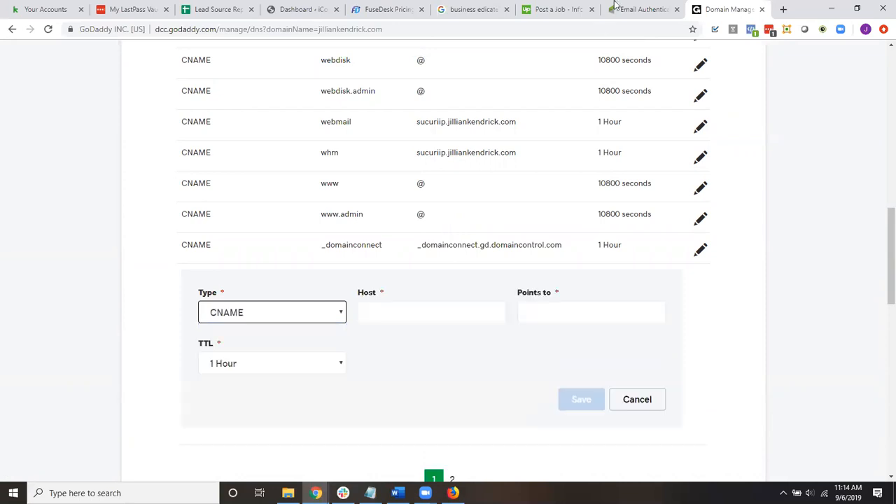
- Return to Infusionsoft's domain verification dialog and review the Step 1 instruction for the CNAME Name or Host value
{"action": "left_click", "coordinate": [640, 9]}
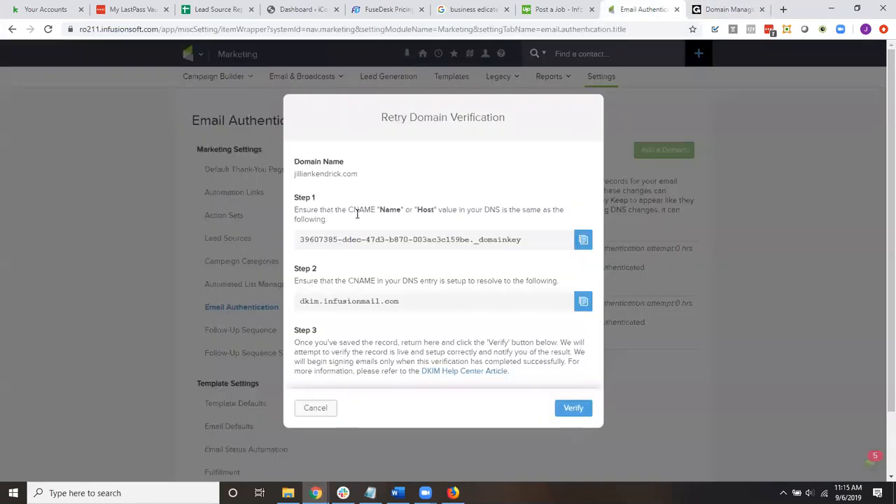
{"action": "left_click_drag", "start_coordinate": [349, 209], "coordinate": [379, 210]}
{"action": "left_click", "coordinate": [379, 211]}
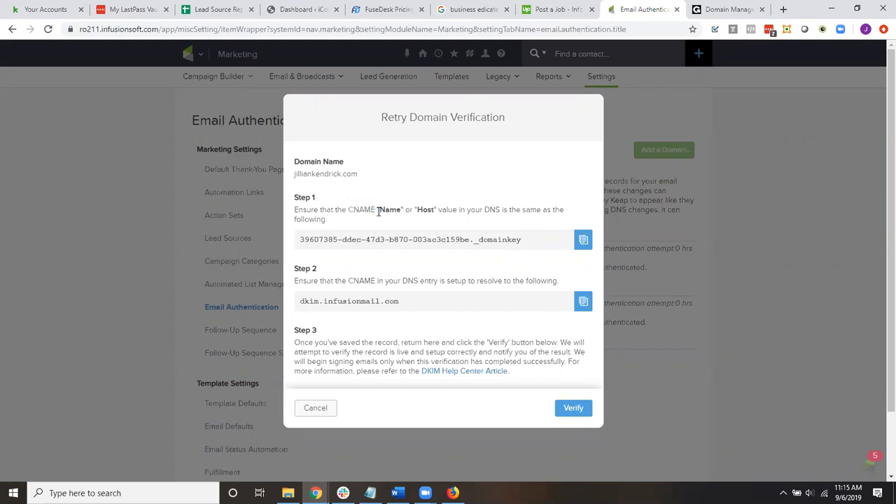
- In GoDaddy, set the new CNAME record's host to 39607385-ddec-47d3-b870-003ac3c159be._domainkey, as given in Step 1 of Infusionsoft's verification dialog
{"action": "left_click", "coordinate": [728, 9]}
{"action": "left_click", "coordinate": [437, 310]}
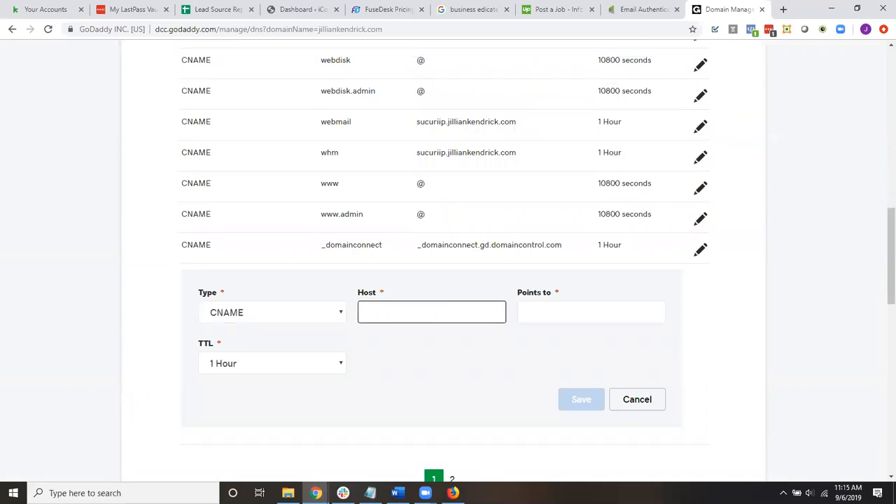
{"action": "key", "text": "alt+Tab"}
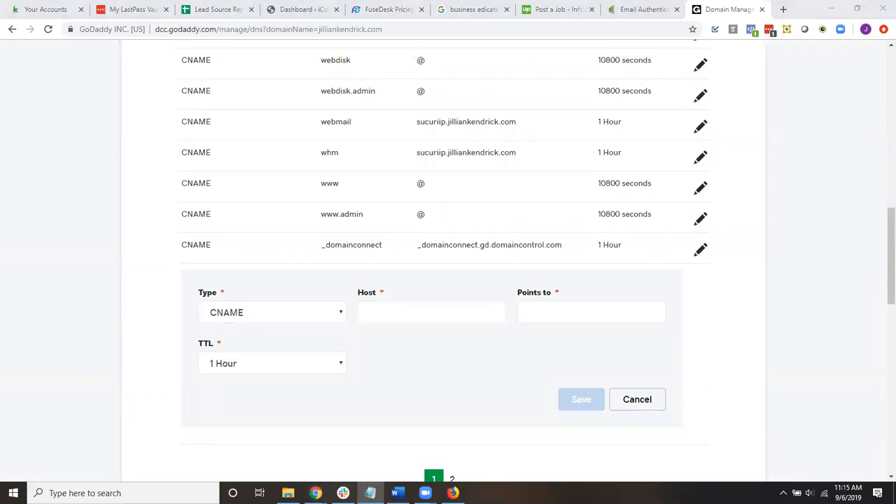
{"action": "left_click", "coordinate": [651, 9]}
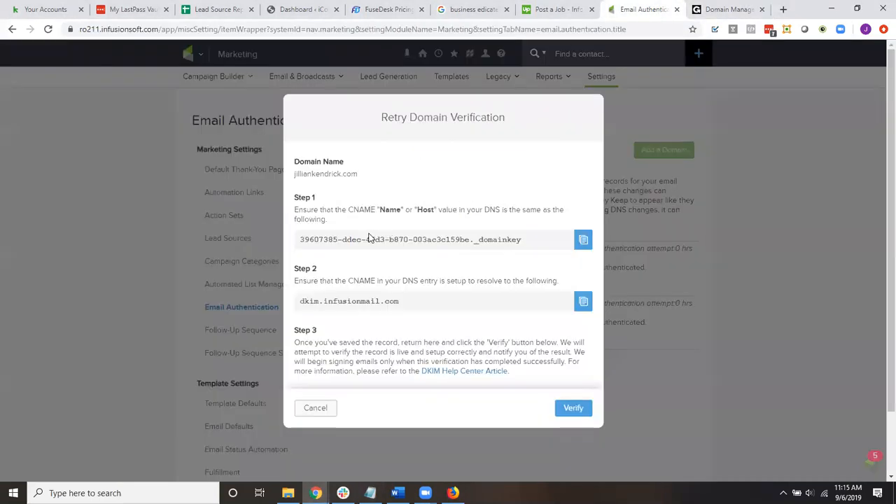
{"action": "left_click", "coordinate": [728, 9]}
{"action": "left_click", "coordinate": [403, 308]}
{"action": "type", "text": "39607385-ddec-47d3-b870-002ac3c1f9be._domainkey"}
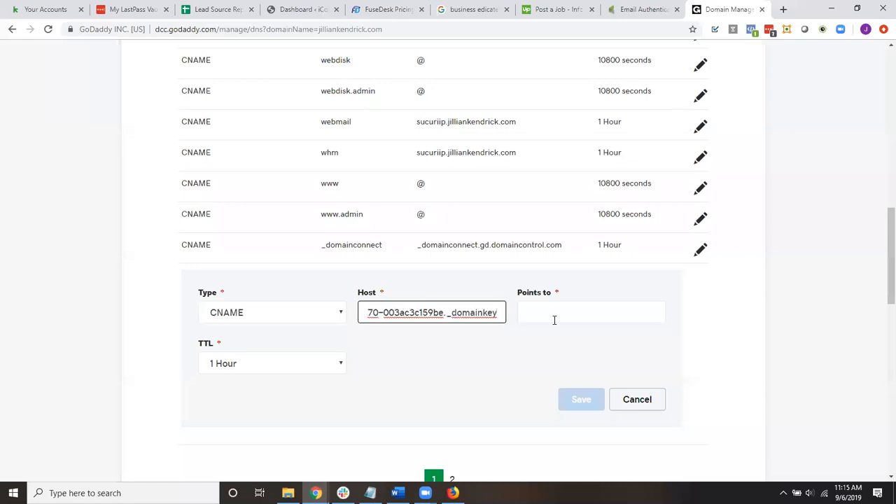
- Point the new CNAME record to dkim.infusionmail.com with a TTL of 1 Hour
{"action": "left_click", "coordinate": [560, 316]}
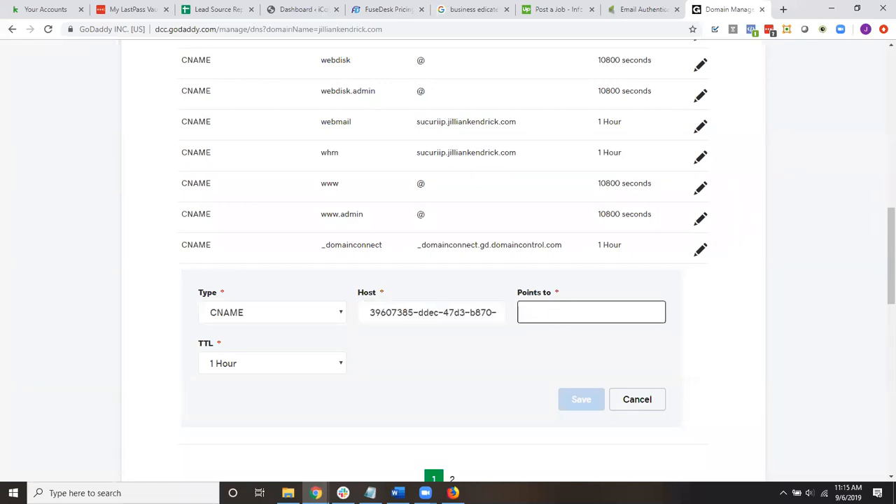
{"action": "key", "text": "alt+Tab"}
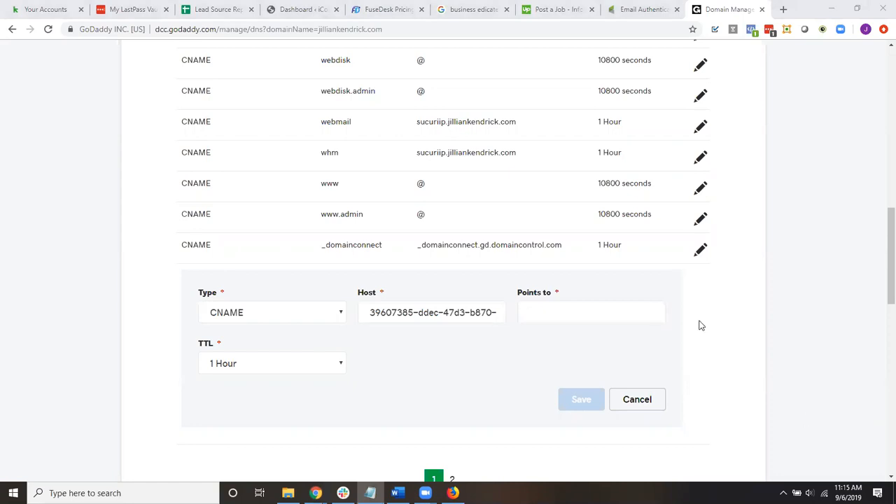
{"action": "left_click", "coordinate": [596, 312]}
{"action": "type", "text": "dkim.infusionmail.com"}
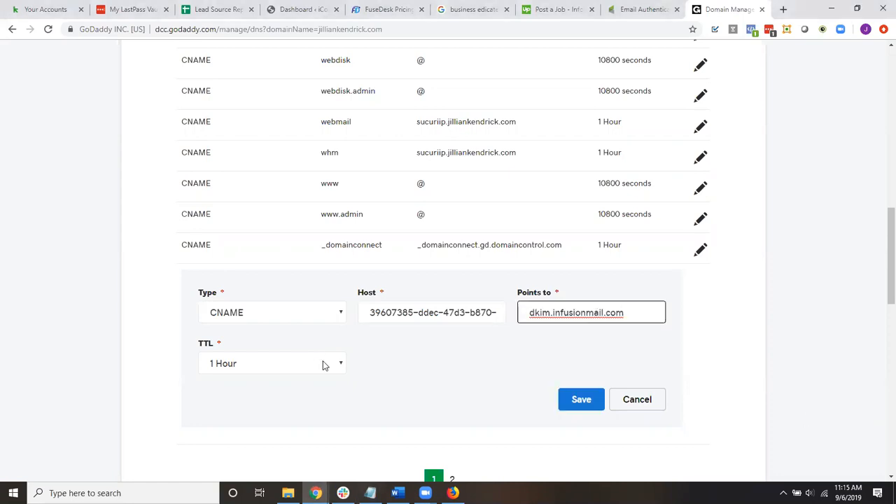
{"action": "left_click", "coordinate": [324, 364]}
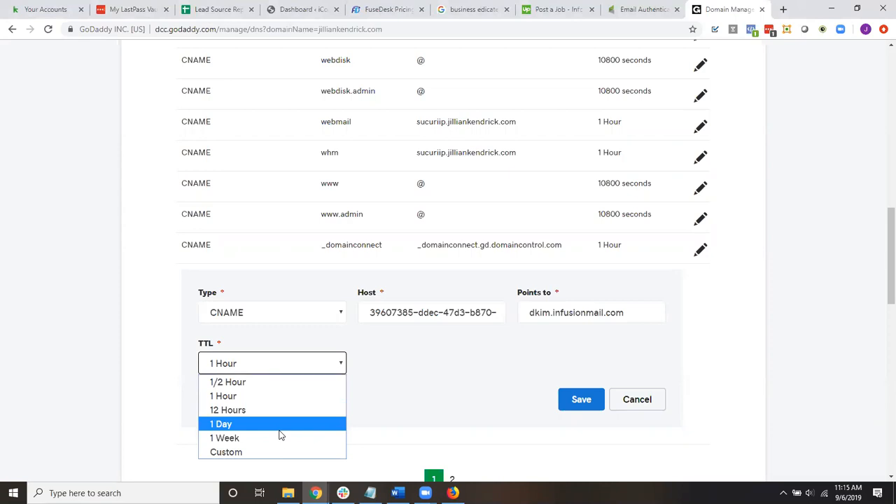
{"action": "left_click", "coordinate": [379, 389]}
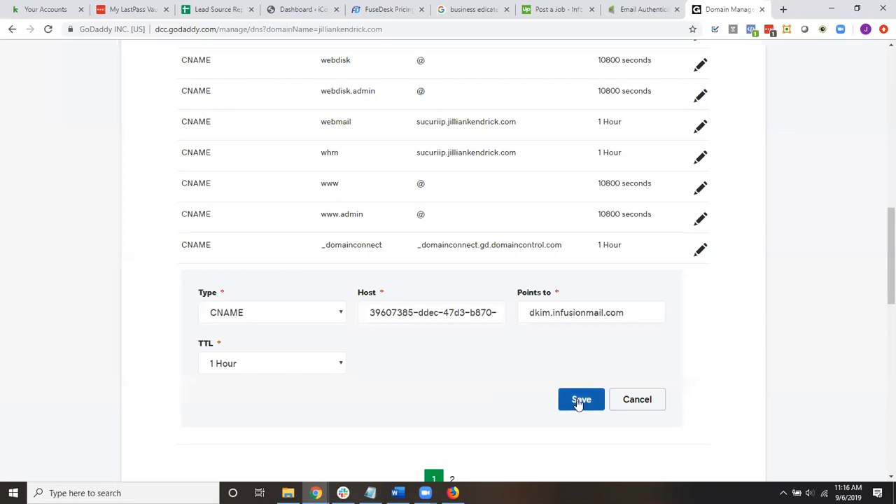
- Return to Infusionsoft, run the domain verification, and highlight the note on the 24-48 hour propagation time for DNS changes
{"action": "left_click", "coordinate": [615, 9]}
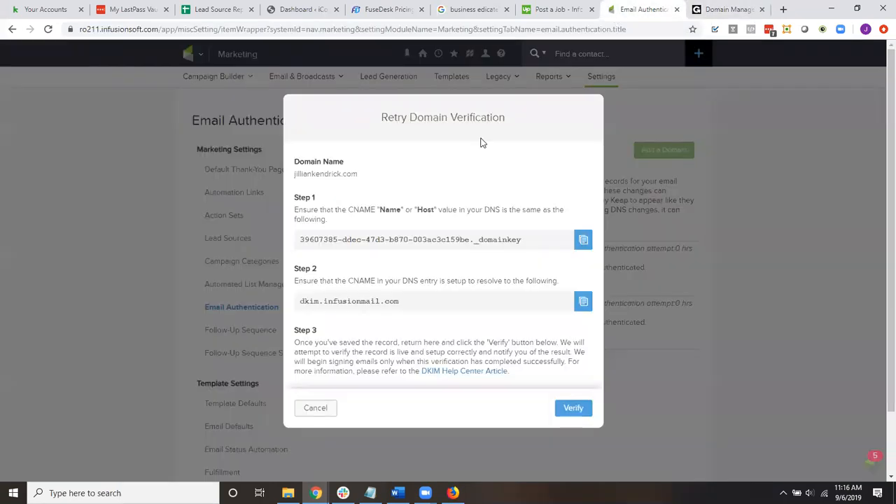
{"action": "left_click", "coordinate": [581, 411]}
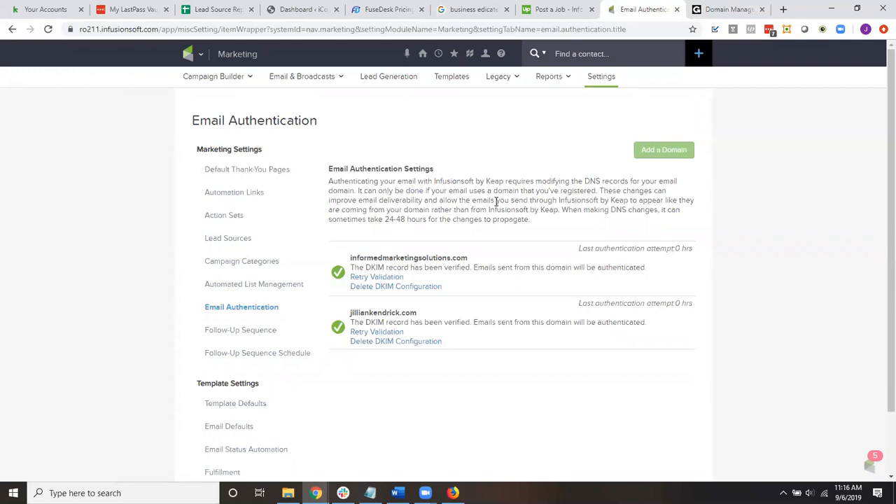
{"action": "left_click_drag", "start_coordinate": [363, 219], "coordinate": [527, 225]}
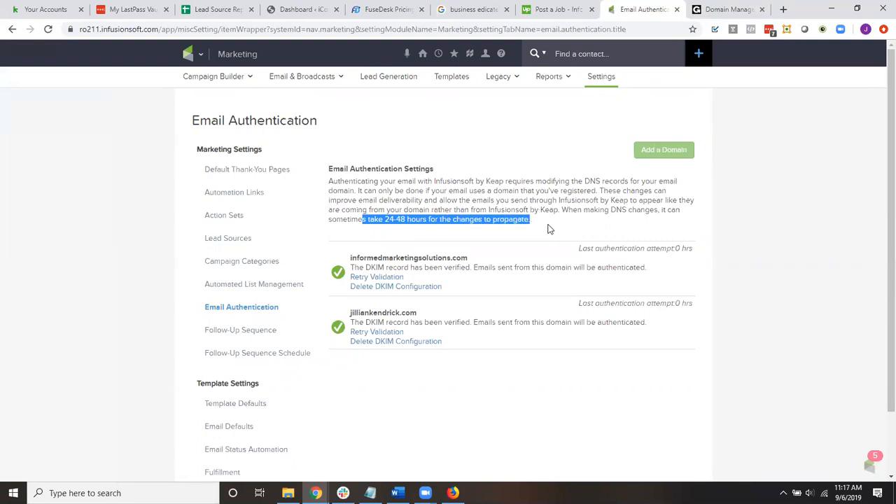
{"action": "left_click", "coordinate": [532, 225]}
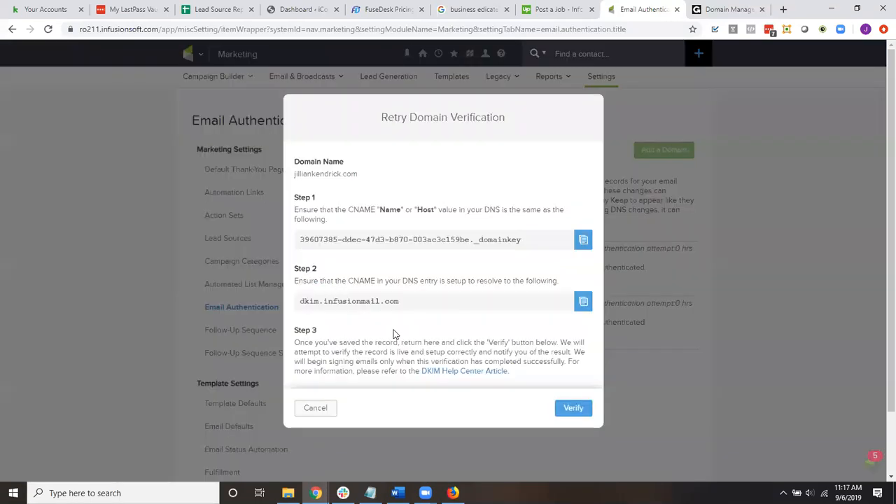
- Retry the DKIM validation for the second listed domain, and check its CNAME entry in GoDaddy before returning to Infusionsoft
{"action": "left_click", "coordinate": [391, 332]}
{"action": "left_click", "coordinate": [568, 407]}
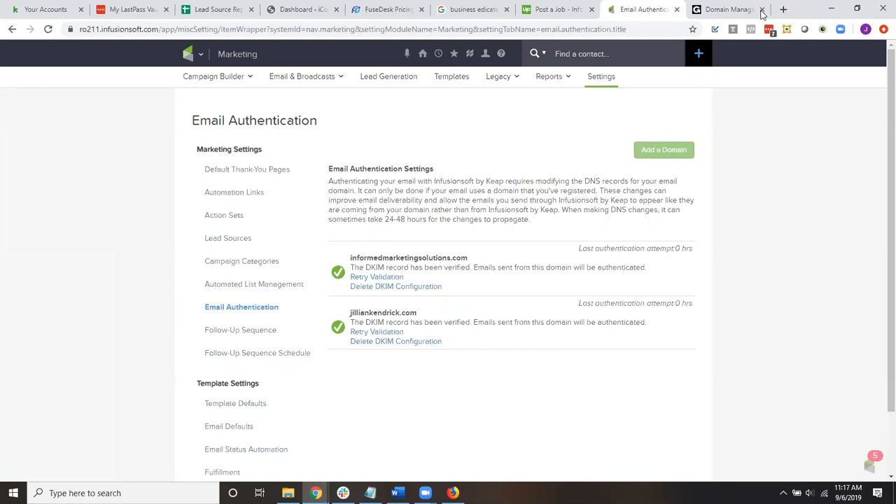
{"action": "left_click", "coordinate": [724, 10]}
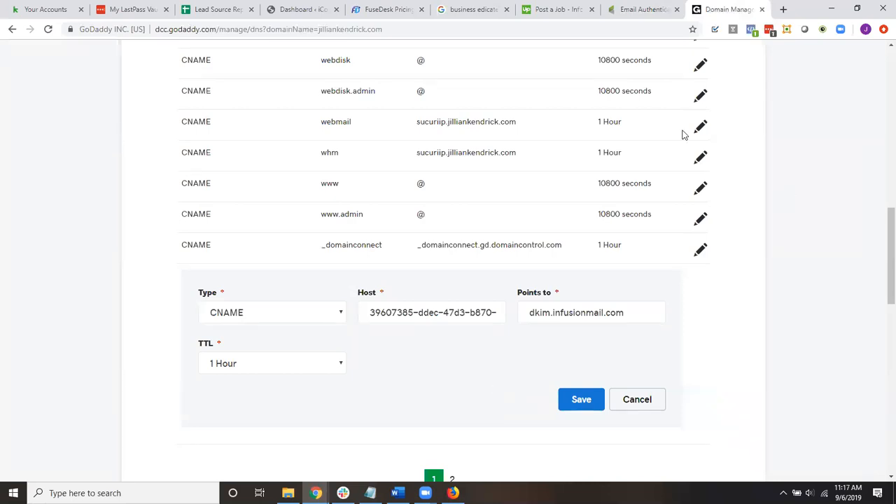
{"action": "left_click", "coordinate": [645, 17]}
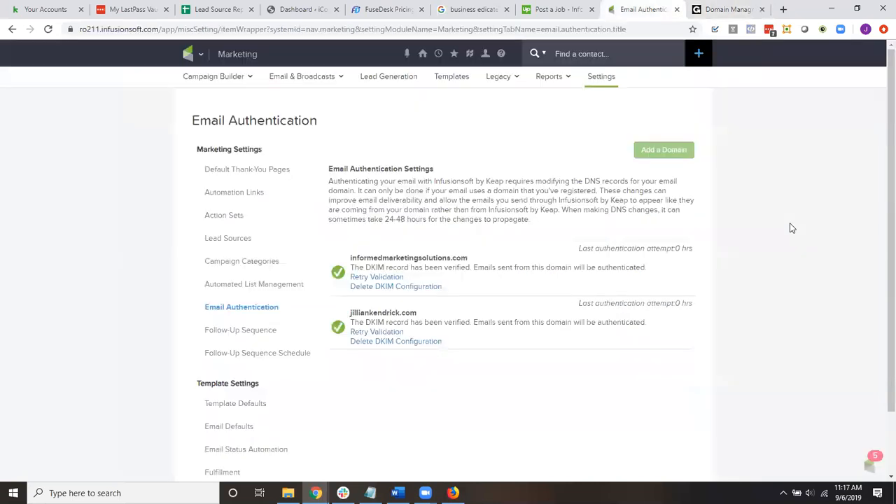